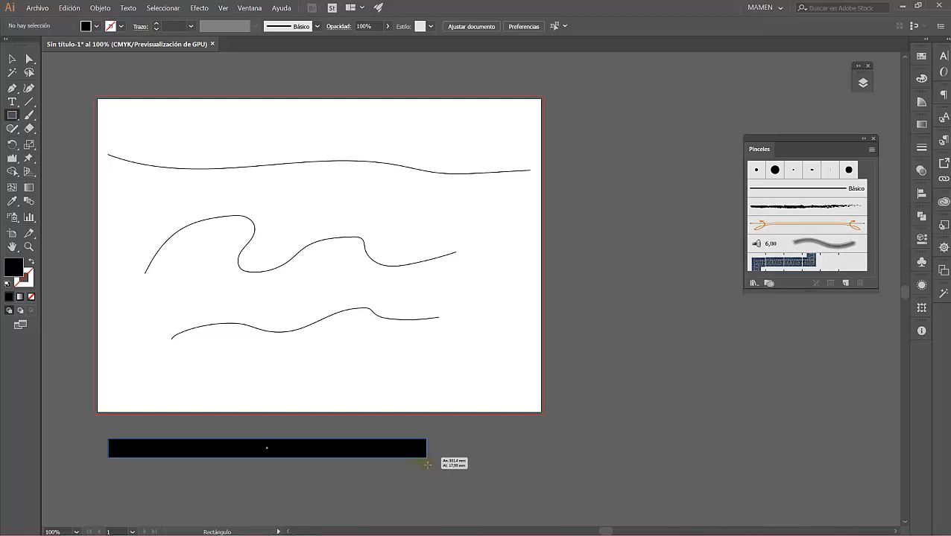
Roughen the long upper and lower edges of the black rectangle along its full length with the Wrinkle tool (Arrugar)
left_click(17, 59)
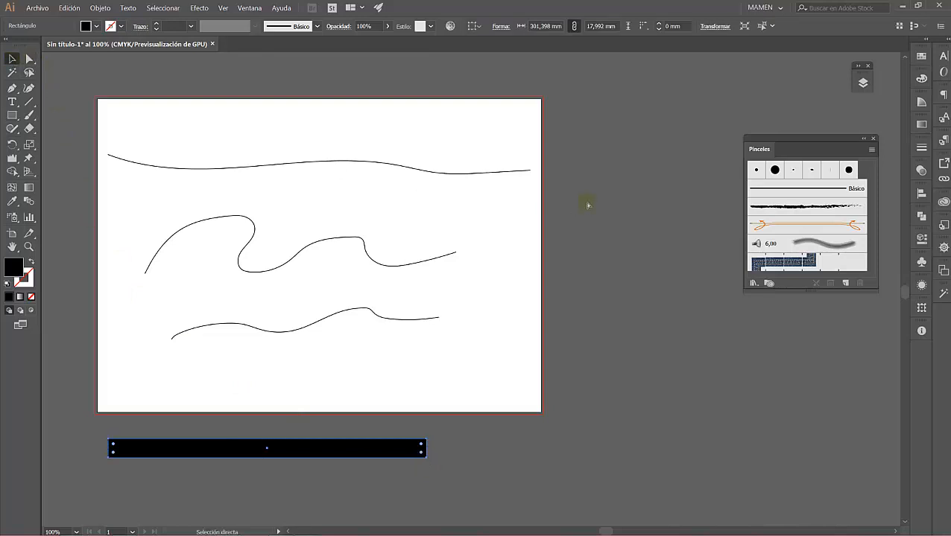
key("ctrl+plus")
key("ctrl+plus")
key("ctrl+plus")
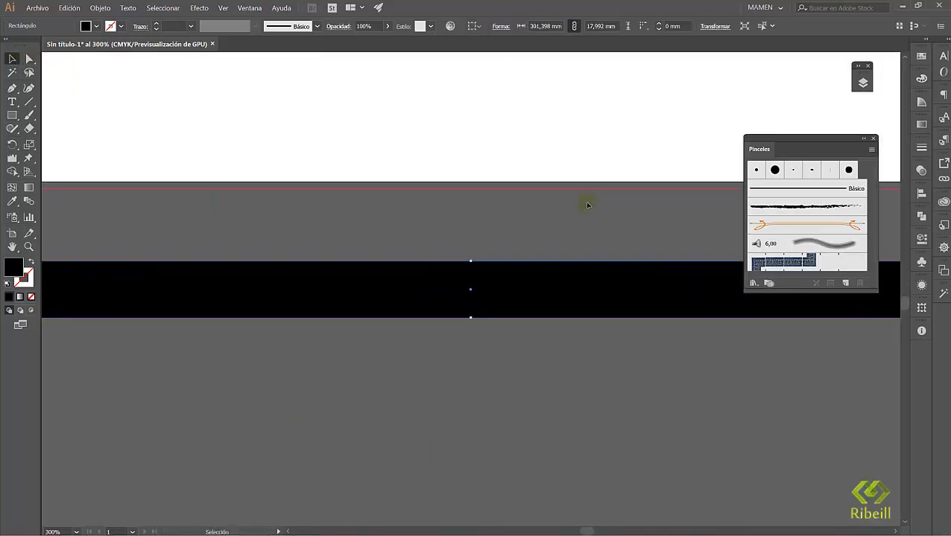
left_click_drag(379, 286, 403, 332)
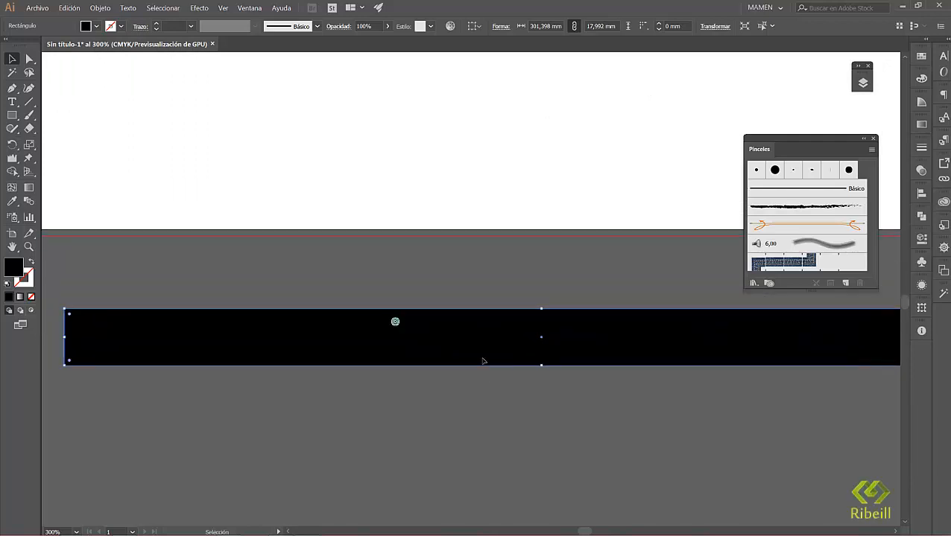
key("ctrl+minus")
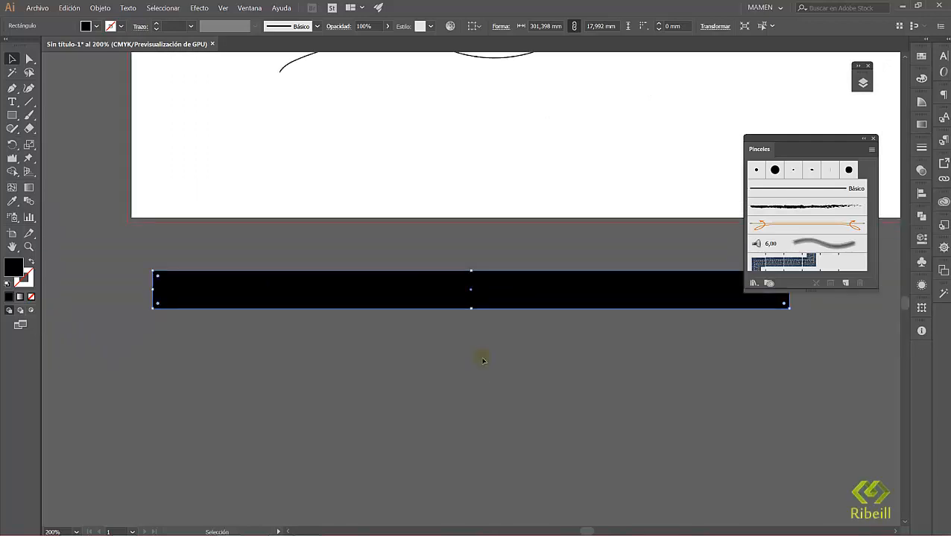
left_click_drag(530, 389, 474, 460)
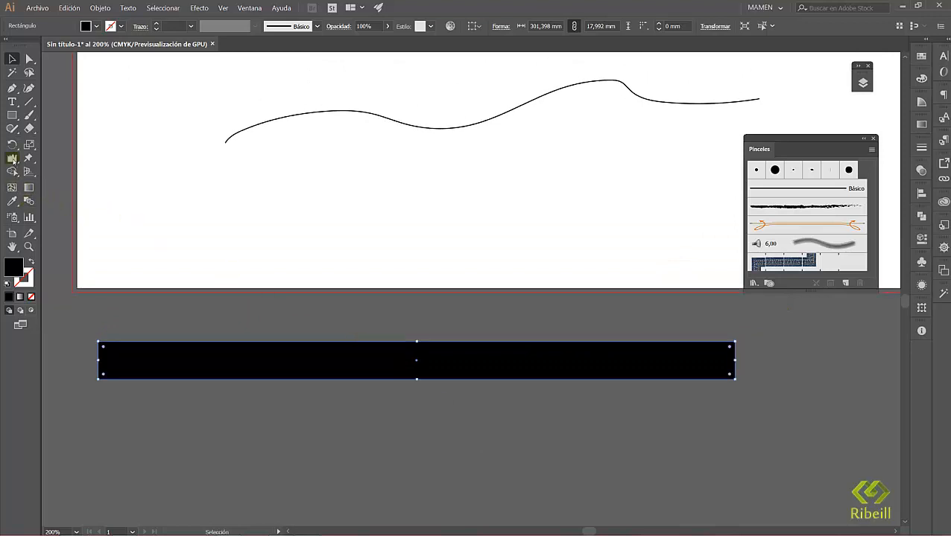
mouse_move(11, 157)
left_mouse_down()
mouse_move(35, 173)
mouse_move(66, 254)
mouse_move(92, 256)
mouse_move(65, 254)
left_mouse_up()
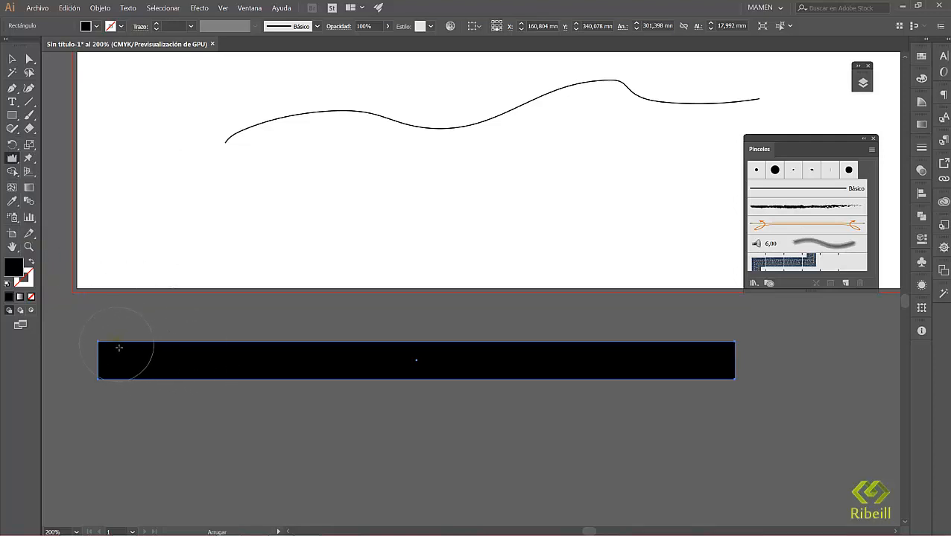
mouse_move(120, 347)
left_mouse_down()
mouse_move(190, 352)
mouse_move(163, 344)
mouse_move(192, 353)
mouse_move(278, 342)
mouse_move(248, 345)
mouse_move(270, 353)
mouse_move(347, 350)
mouse_move(301, 345)
mouse_move(723, 348)
mouse_move(723, 384)
mouse_move(678, 381)
mouse_move(653, 394)
mouse_move(615, 381)
mouse_move(534, 394)
mouse_move(547, 373)
mouse_move(141, 377)
left_mouse_up()
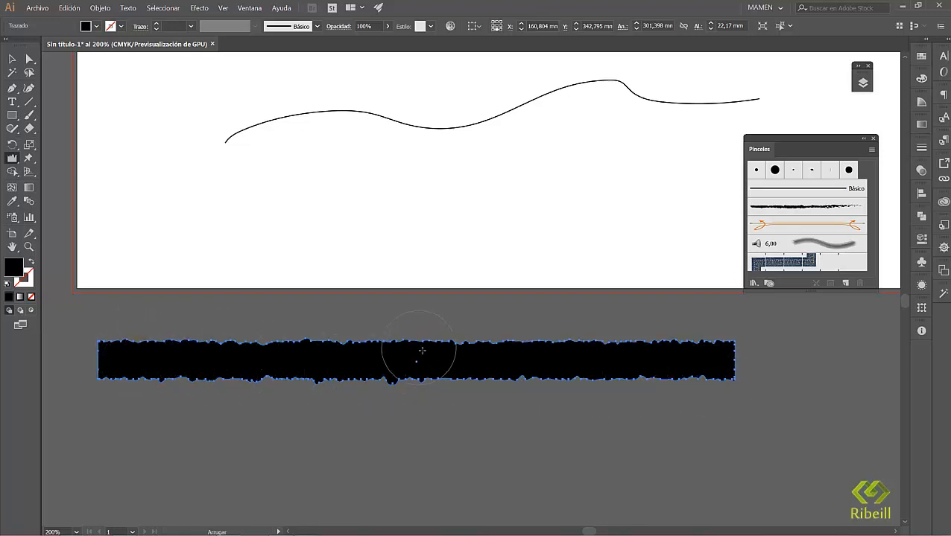
left_click_drag(422, 350, 421, 352)
Move individual anchor points near the middle of the strip's lower edge to soften the protruding spikes
left_click(11, 60)
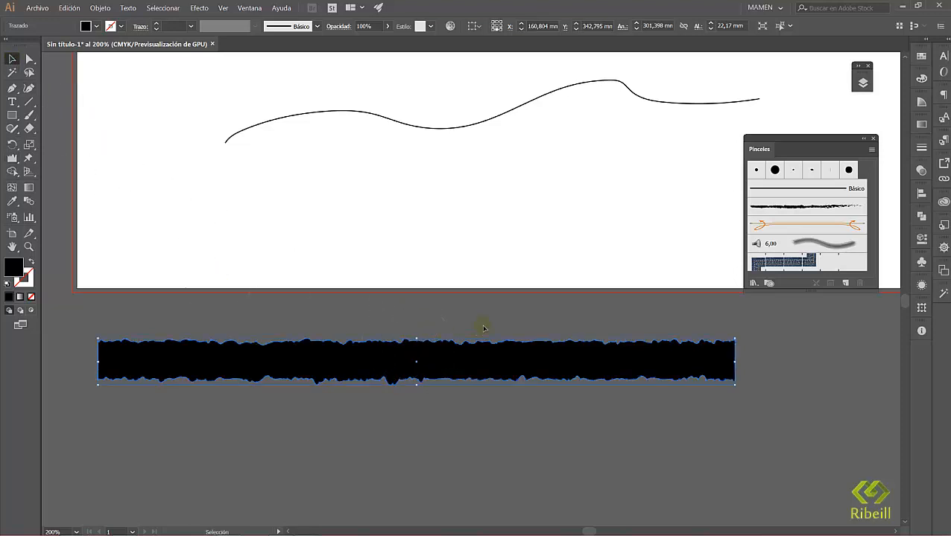
key("ctrl+plus")
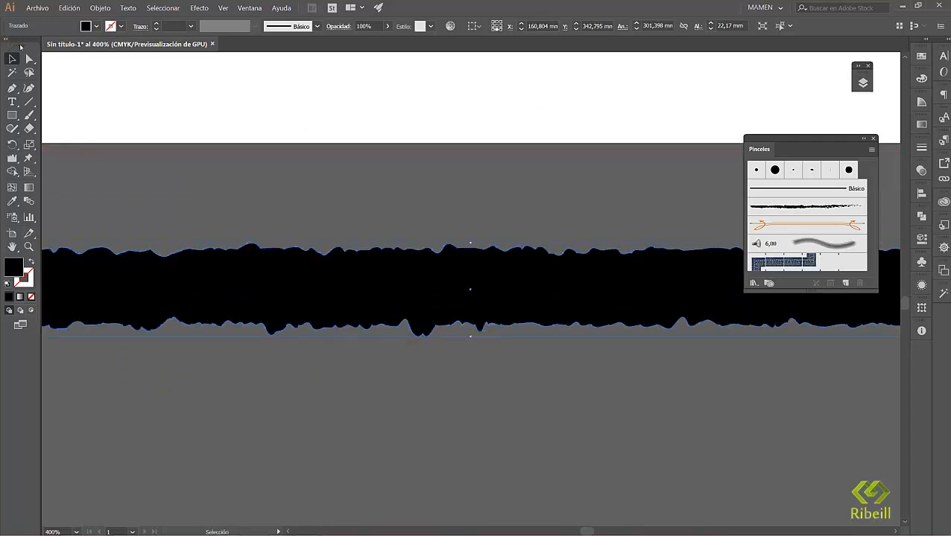
left_click(29, 59)
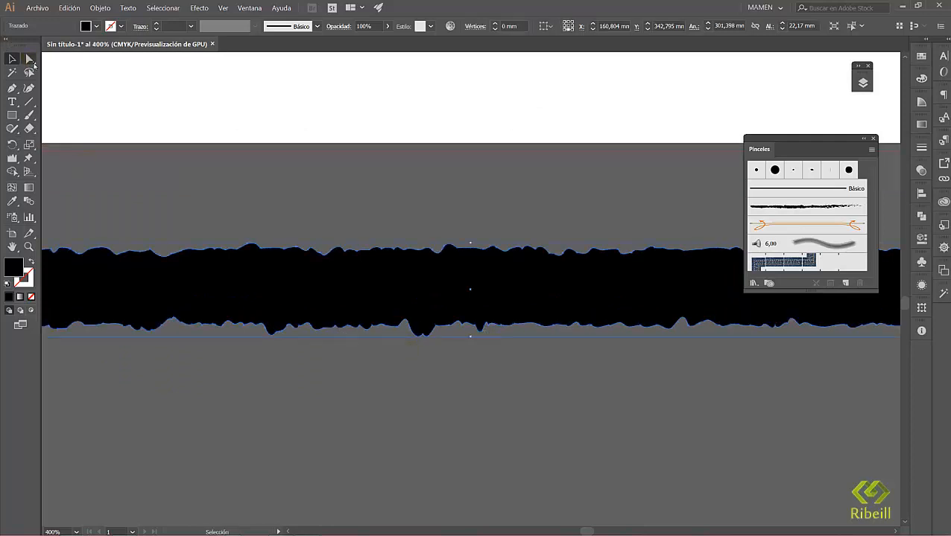
left_click(422, 337)
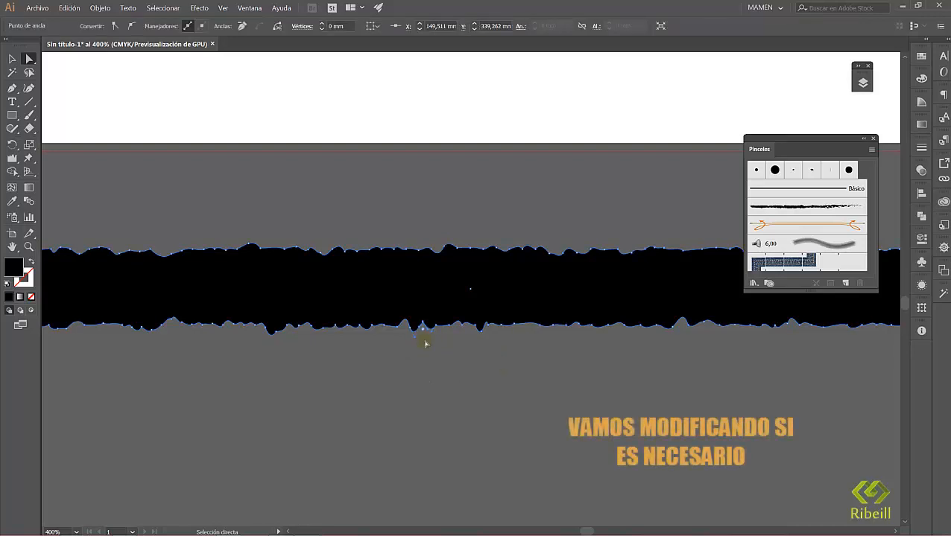
left_click(416, 330)
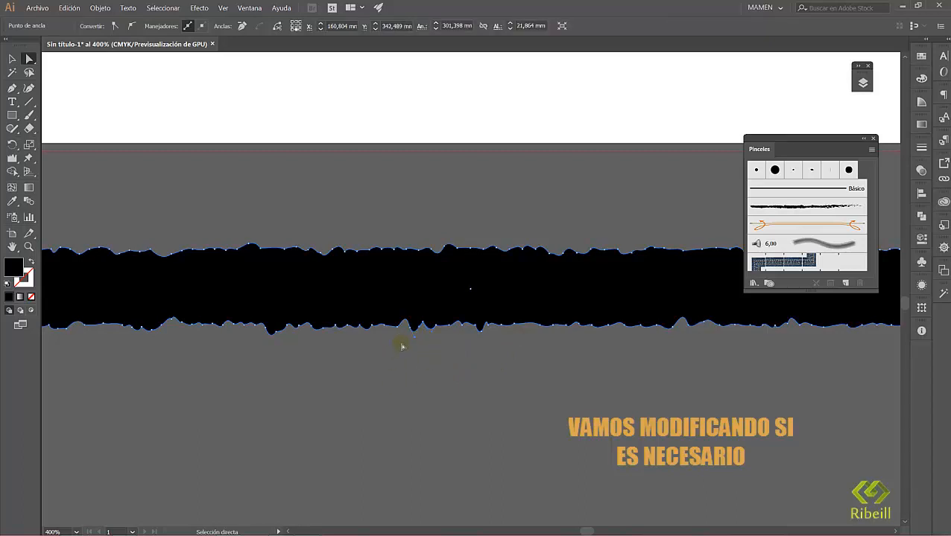
left_click(411, 330)
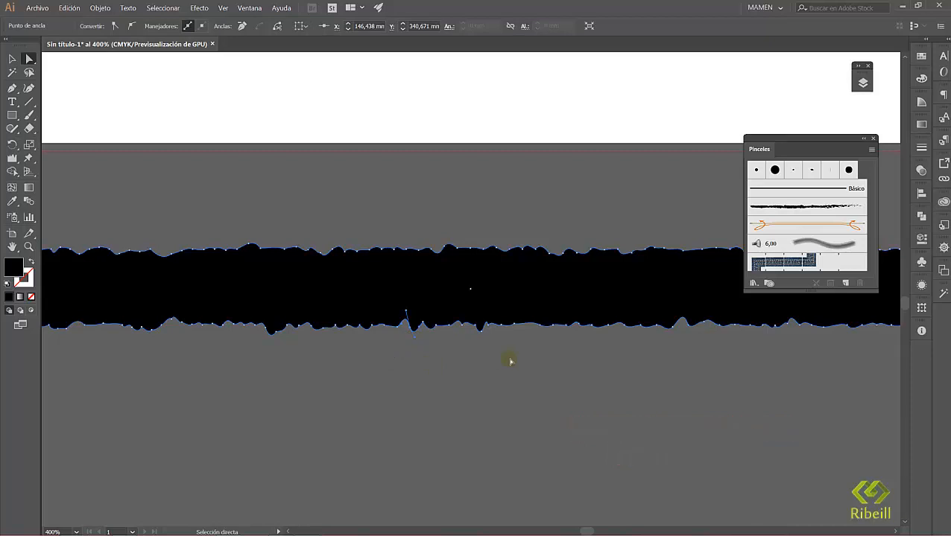
key("Up")
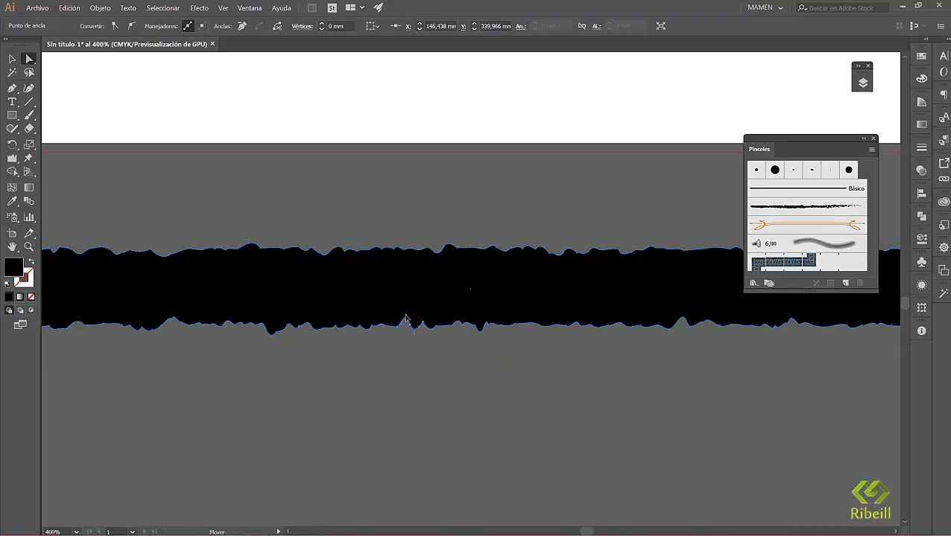
left_click(429, 343)
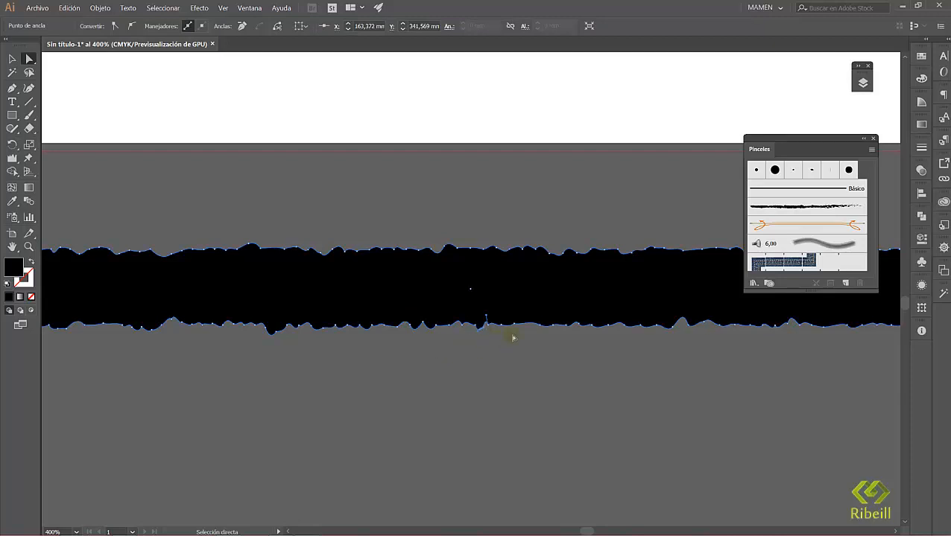
Adjust the anchor points of the uneven bumps near the right end of the strip's lower edge
key("space")
mouse_move(699, 366)
left_mouse_down()
mouse_move(357, 370)
mouse_move(303, 382)
left_mouse_up()
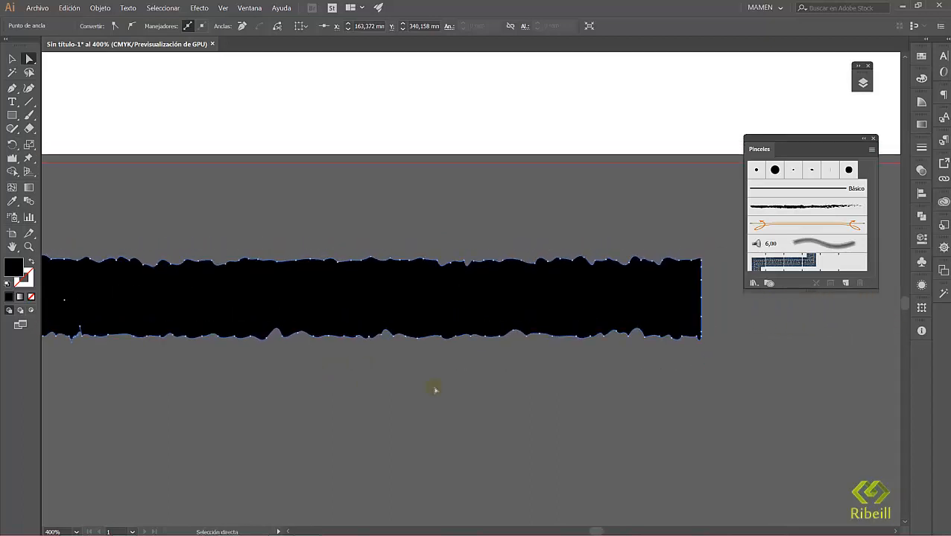
left_click(630, 337)
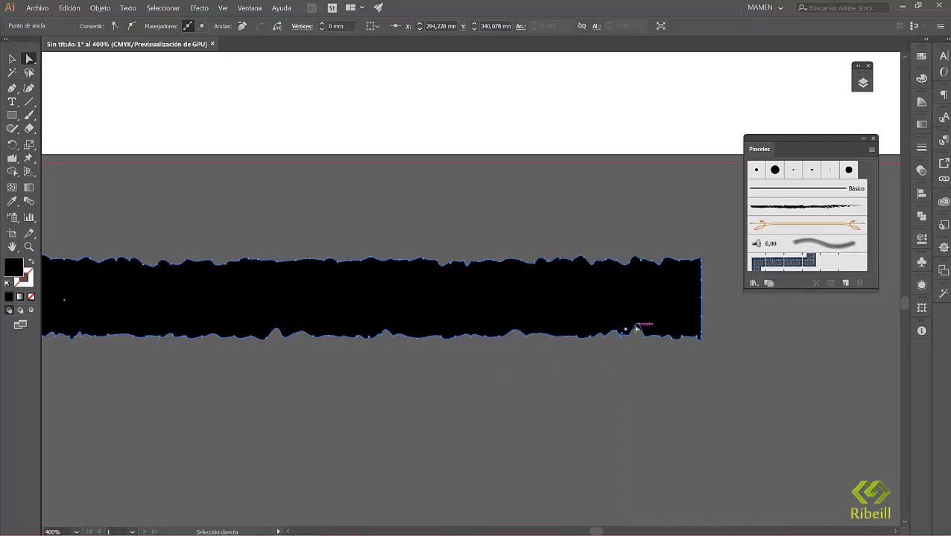
left_click_drag(635, 328, 664, 343)
Reshape the deep spike left of centre on the strip's lower edge by moving its anchor point
left_click_drag(485, 392, 762, 403)
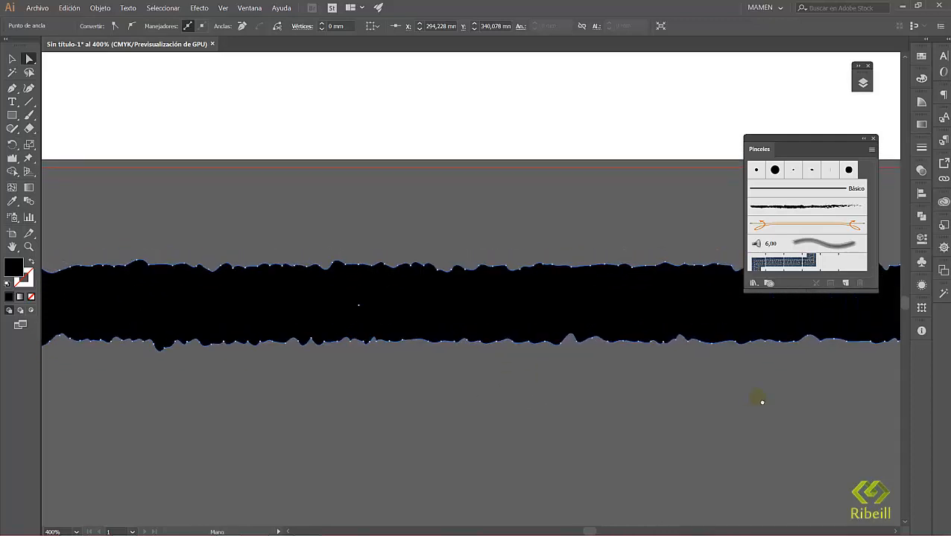
left_click_drag(385, 433, 547, 436)
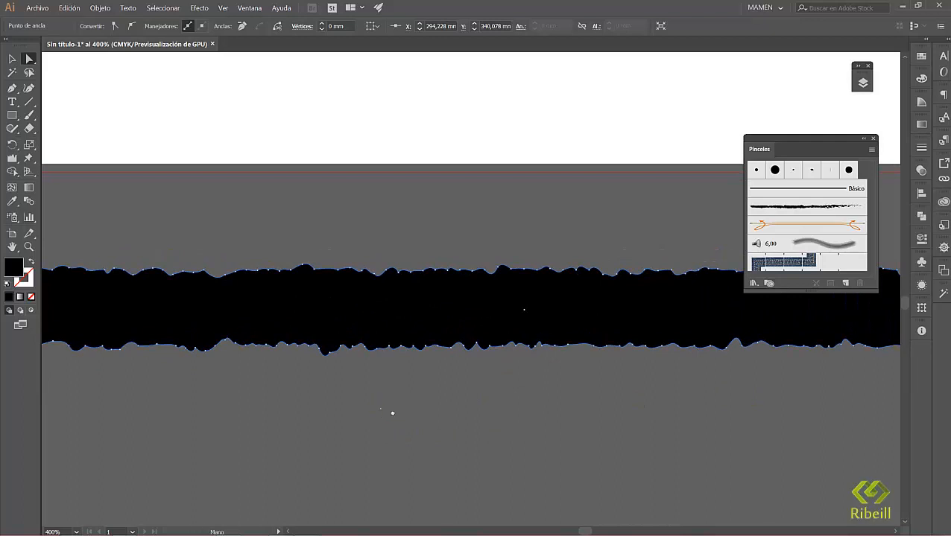
left_click_drag(380, 408, 480, 424)
left_click(424, 374)
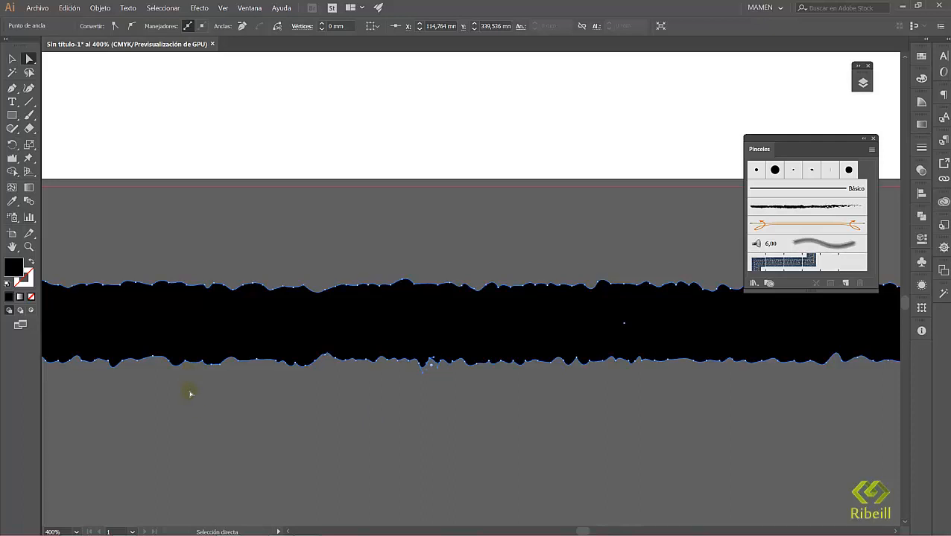
Even out the bulges on the left part of the strip's lower edge by editing their anchor points, leaving the strip deselected
left_click_drag(251, 418, 396, 419)
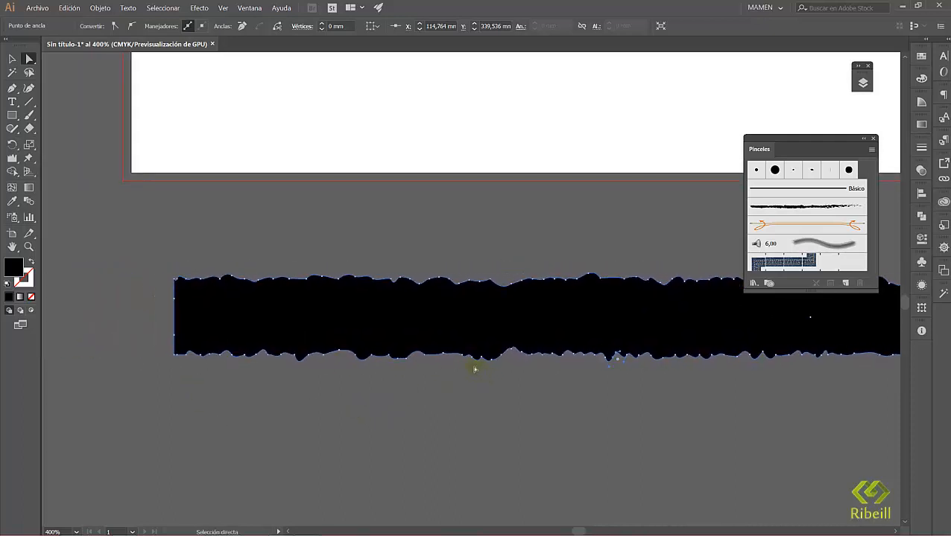
left_click_drag(464, 344, 514, 388)
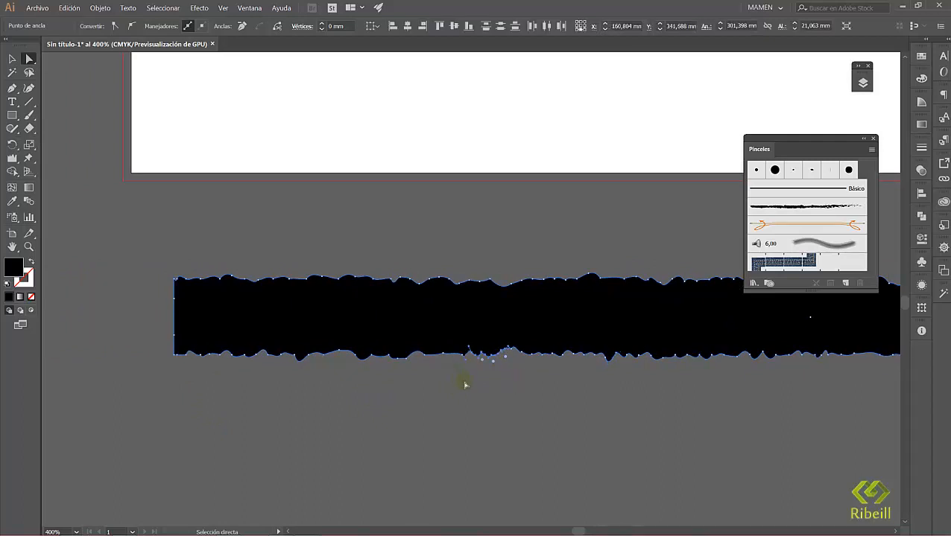
left_click(447, 352)
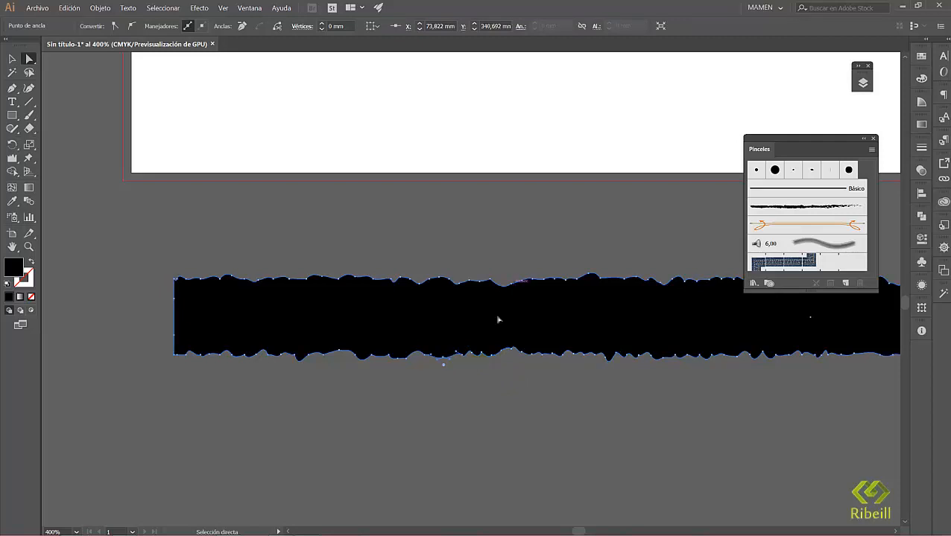
left_click(311, 372)
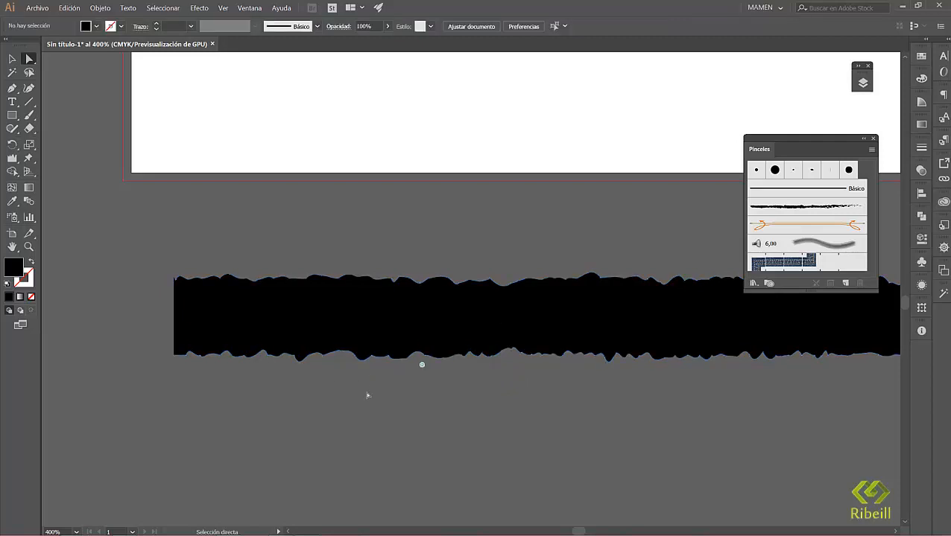
Flatten the whole roughened strip to a height of about 12.4 mm, keeping its width
left_click_drag(367, 394, 244, 395)
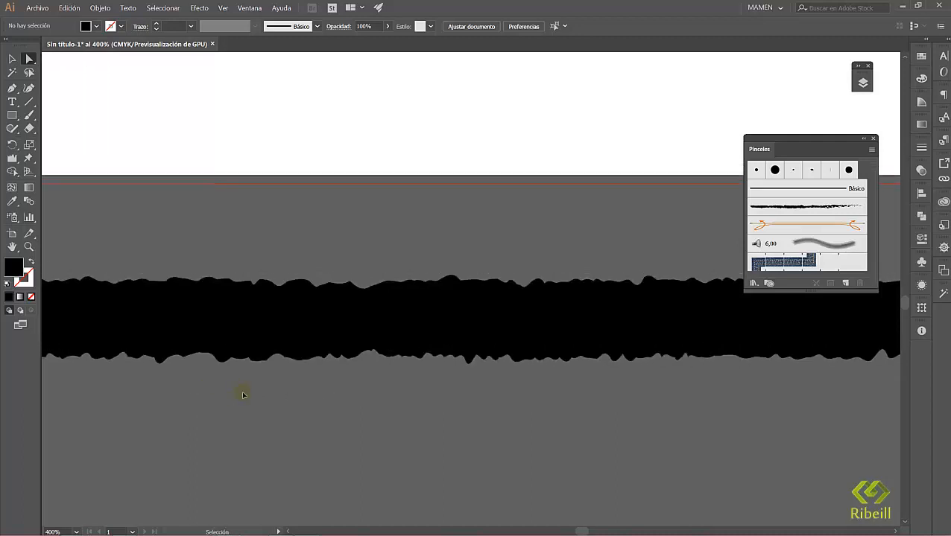
key("ctrl+minus")
key("ctrl+minus")
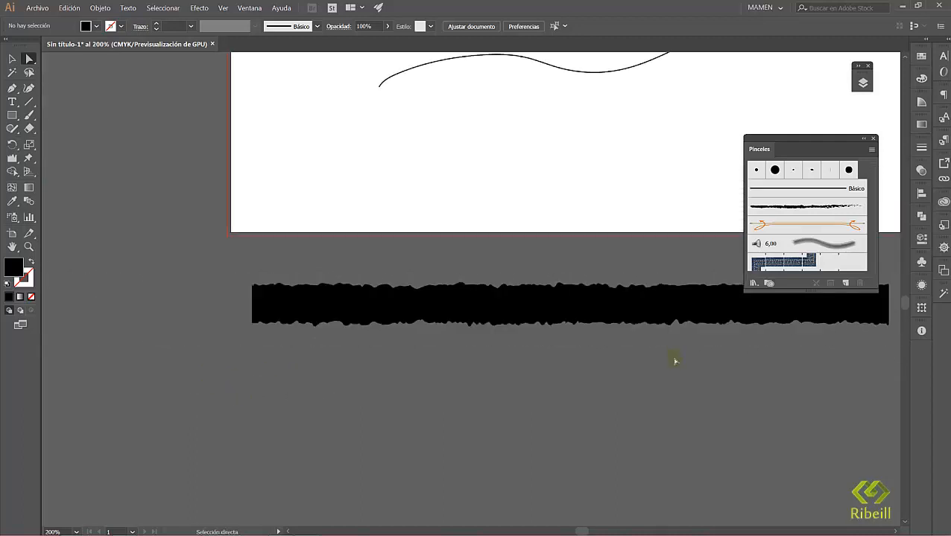
left_click_drag(723, 393, 555, 423)
left_click(11, 59)
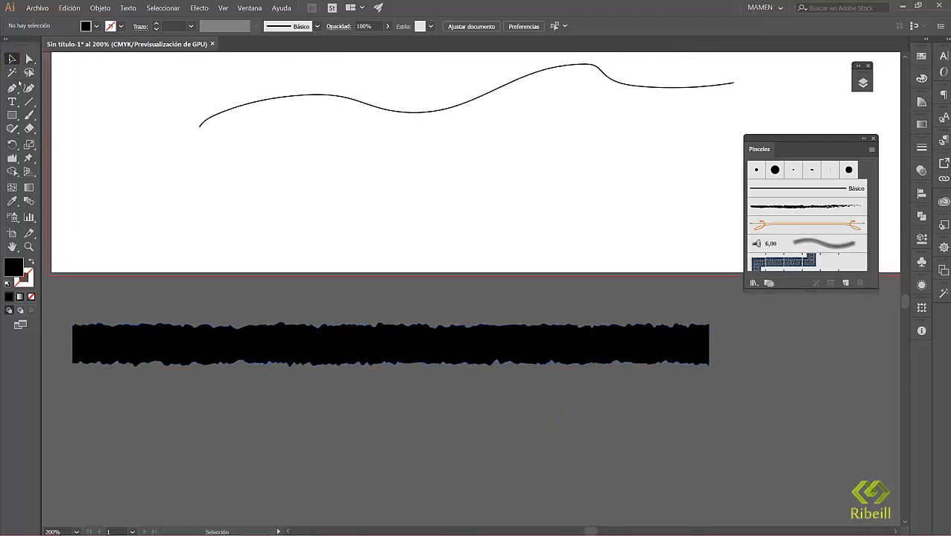
left_click_drag(308, 363, 345, 370)
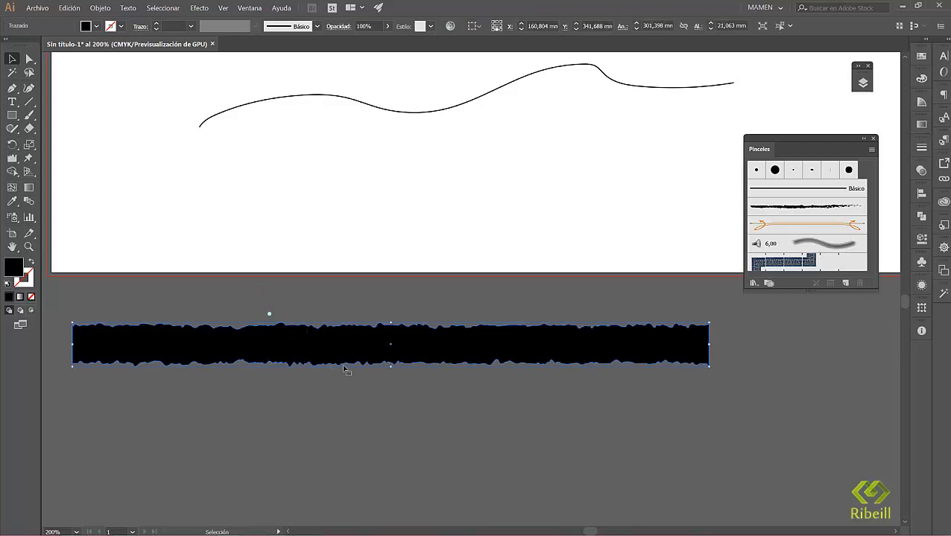
left_click_drag(390, 325, 392, 345)
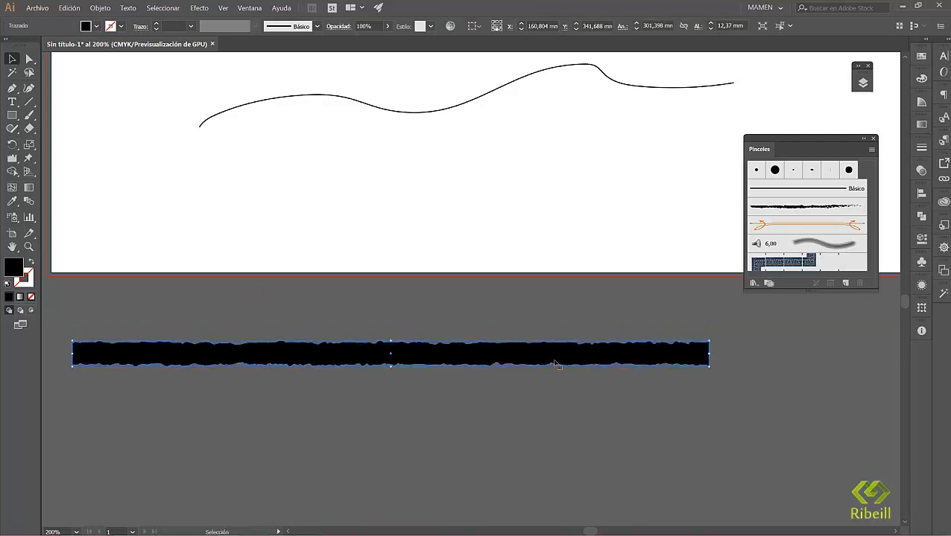
Add the strip to the brushes as a new art brush (Pincel de arte), accepting the default options
mouse_move(544, 358)
left_mouse_down()
mouse_move(734, 297)
mouse_move(861, 200)
left_mouse_up()
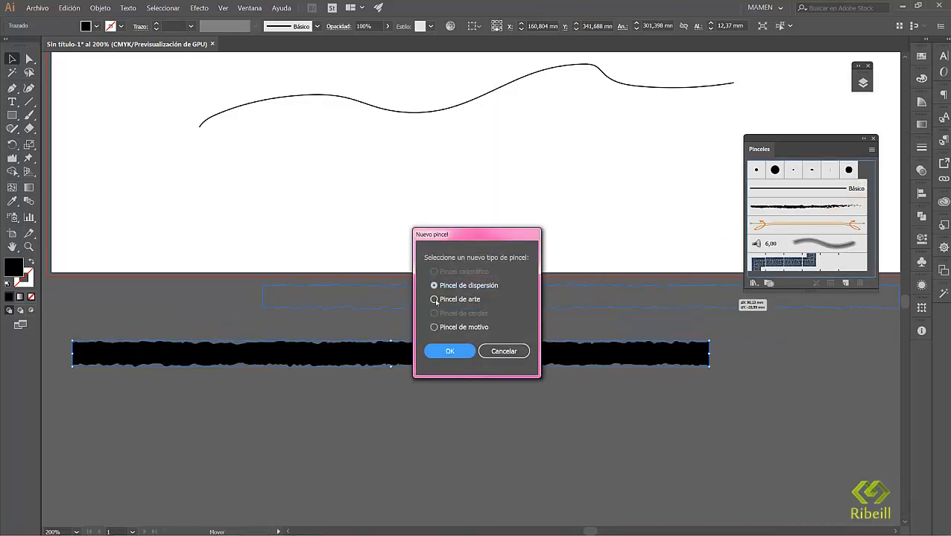
left_click(435, 300)
left_click(457, 357)
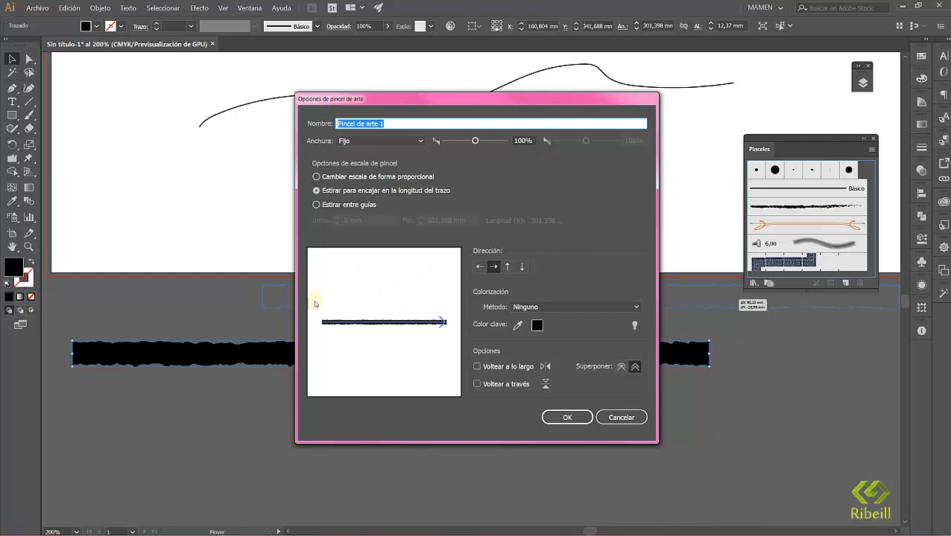
left_click(574, 420)
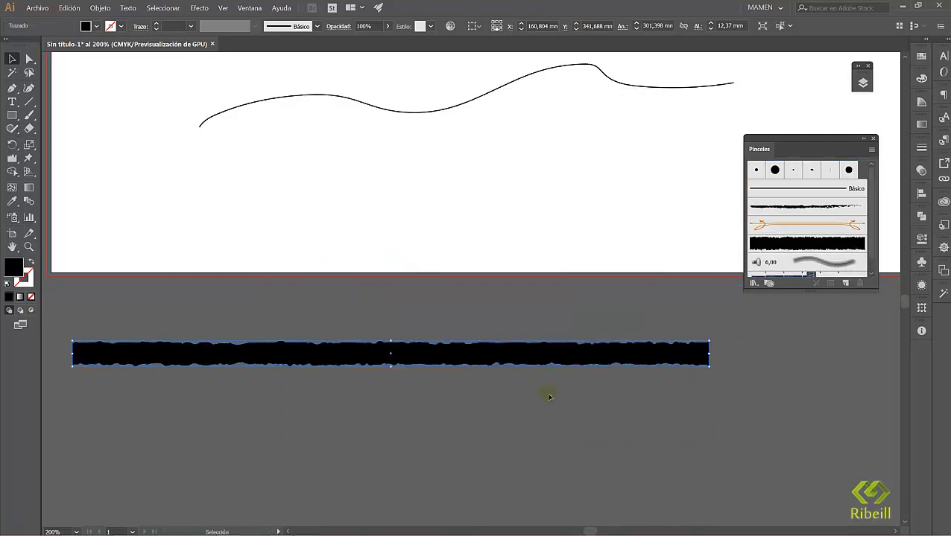
Apply the new rough-edged art brush to all three curved lines together, leaving them deselected
left_click(584, 436)
mouse_move(573, 276)
left_mouse_down()
mouse_move(509, 424)
mouse_move(517, 459)
left_mouse_up()
left_click_drag(552, 380, 584, 466)
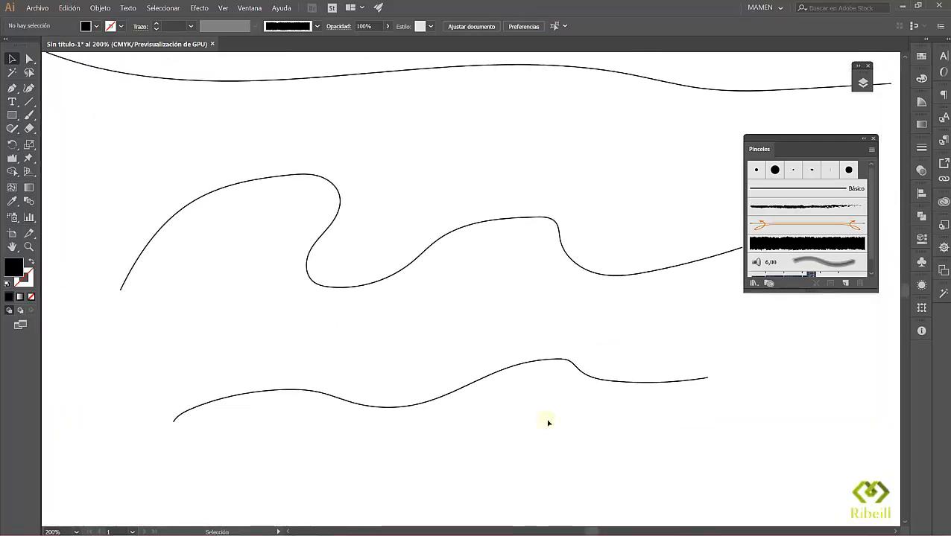
key("ctrl+minus")
key("ctrl+minus")
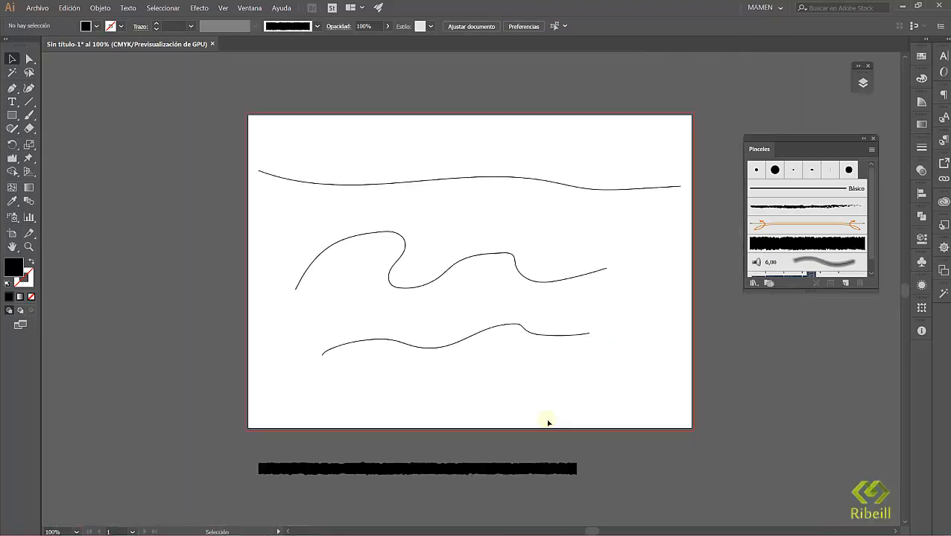
left_click_drag(441, 139, 568, 383)
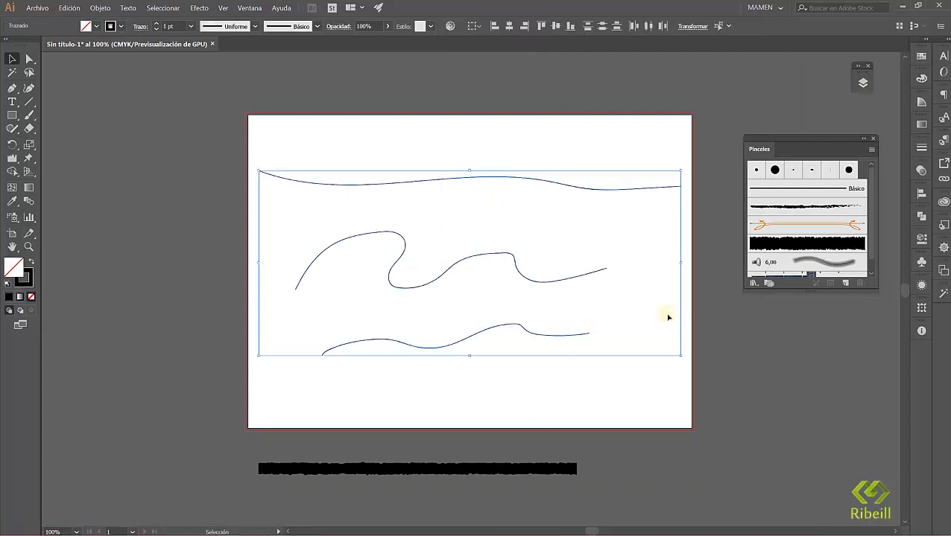
left_click(799, 246)
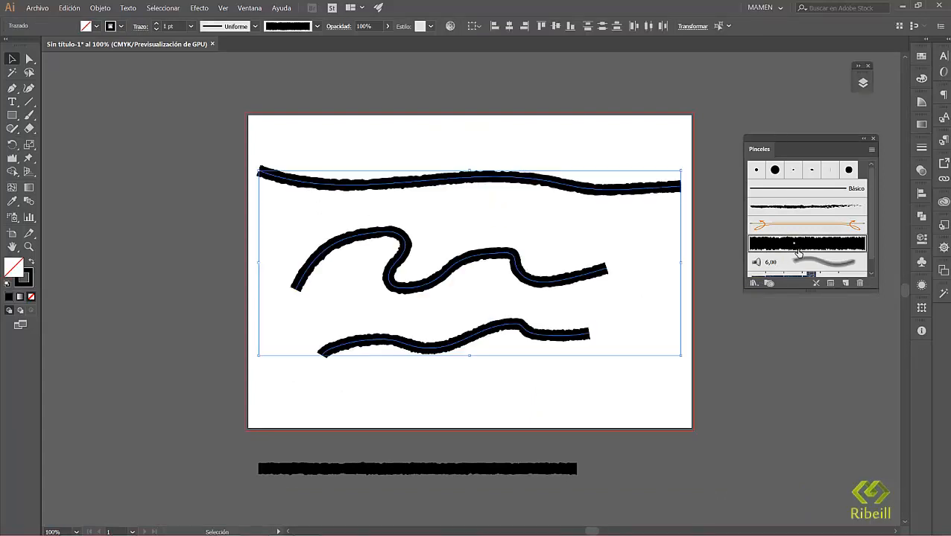
left_click_drag(601, 390, 507, 385)
left_click(583, 397)
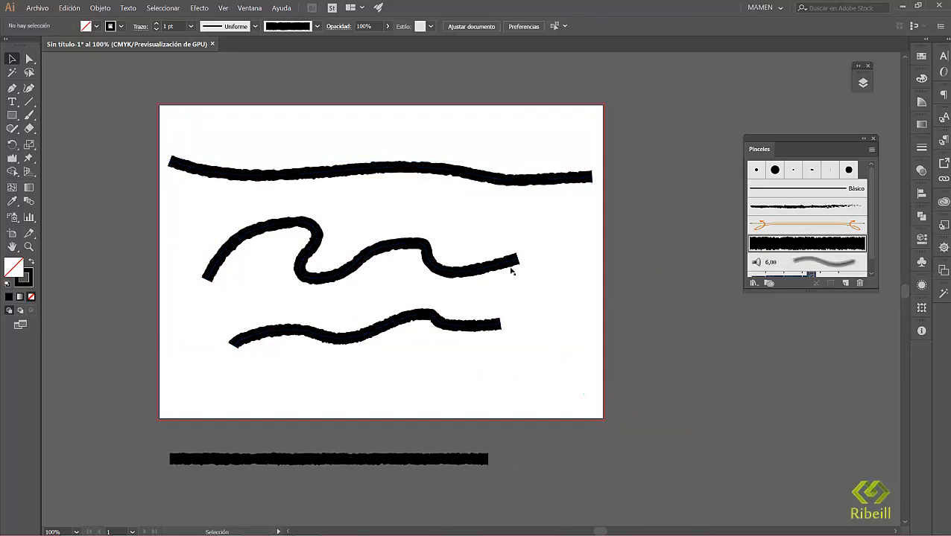
Give the top line the width profile tapering evenly to both ends, and the middle line the profile with two bulges and a narrow centre
mouse_move(441, 127)
left_mouse_down()
mouse_move(519, 207)
mouse_move(493, 212)
left_mouse_up()
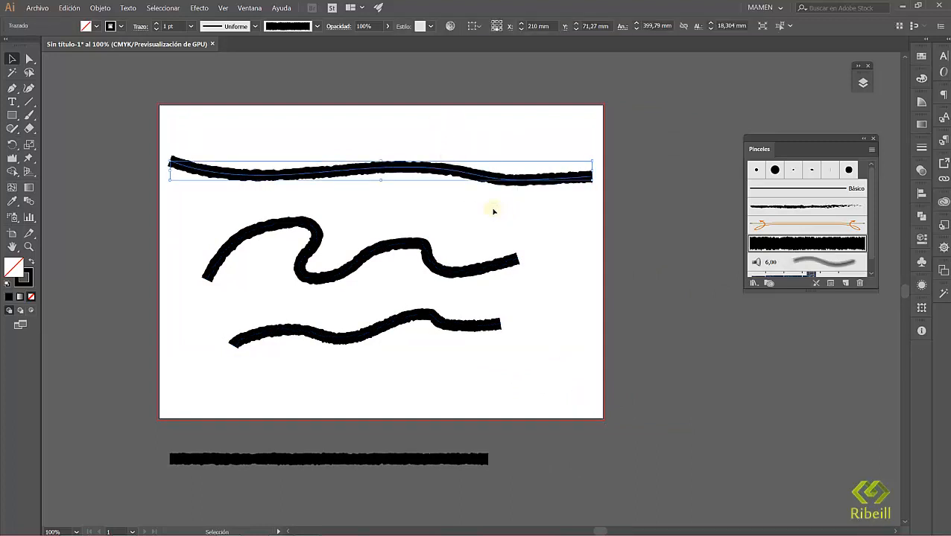
left_click(255, 26)
left_click(245, 68)
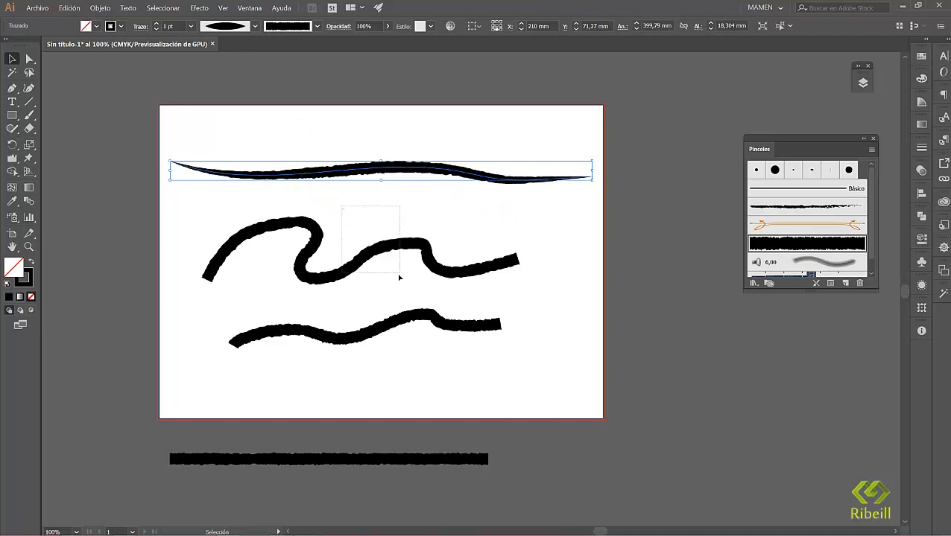
left_click_drag(399, 277, 401, 277)
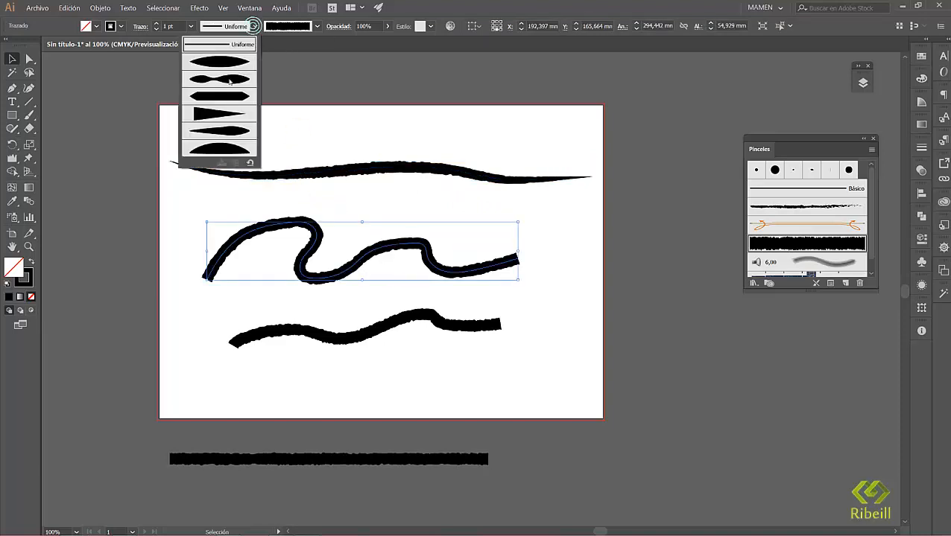
left_click(234, 81)
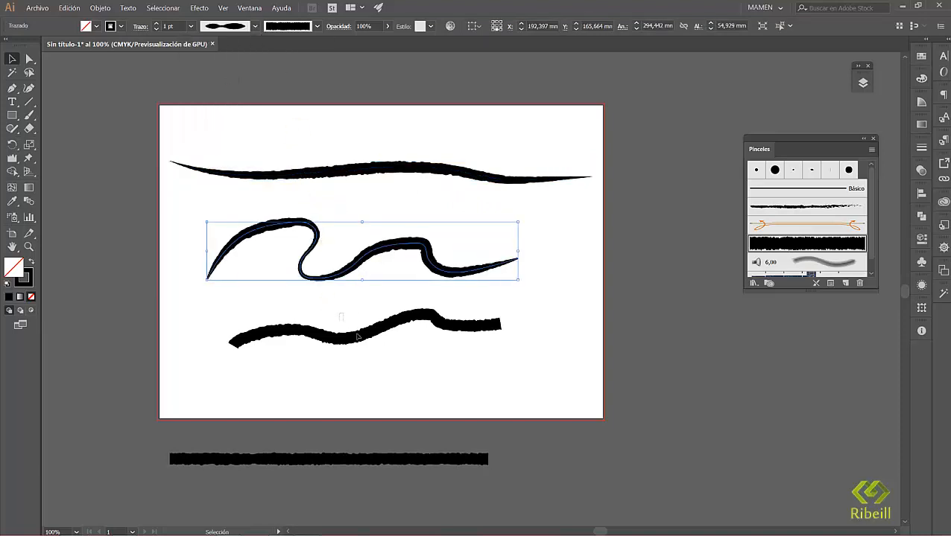
Give the lowest curved line the asymmetric width profile with tapered ends and its thickest part towards the right, leaving it deselected
left_click_drag(339, 313, 386, 373)
left_click(254, 26)
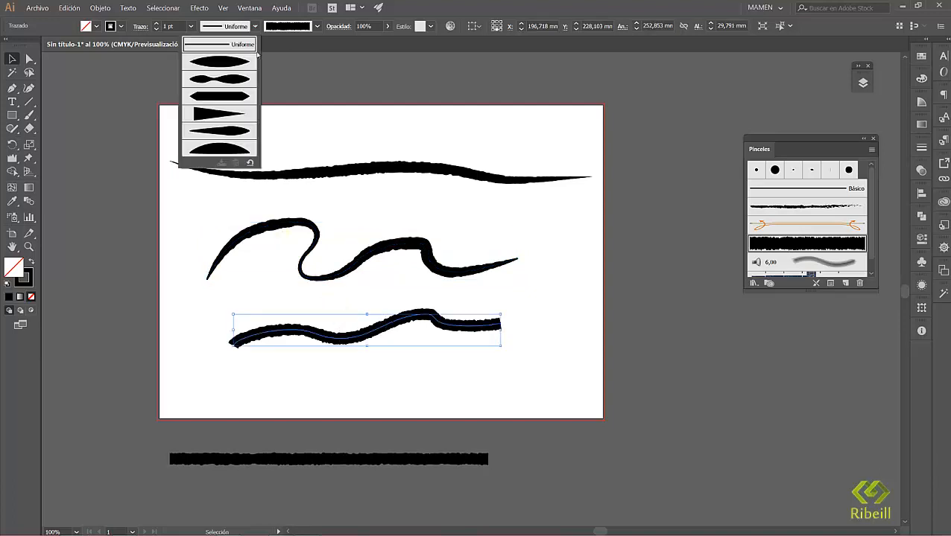
left_click(234, 135)
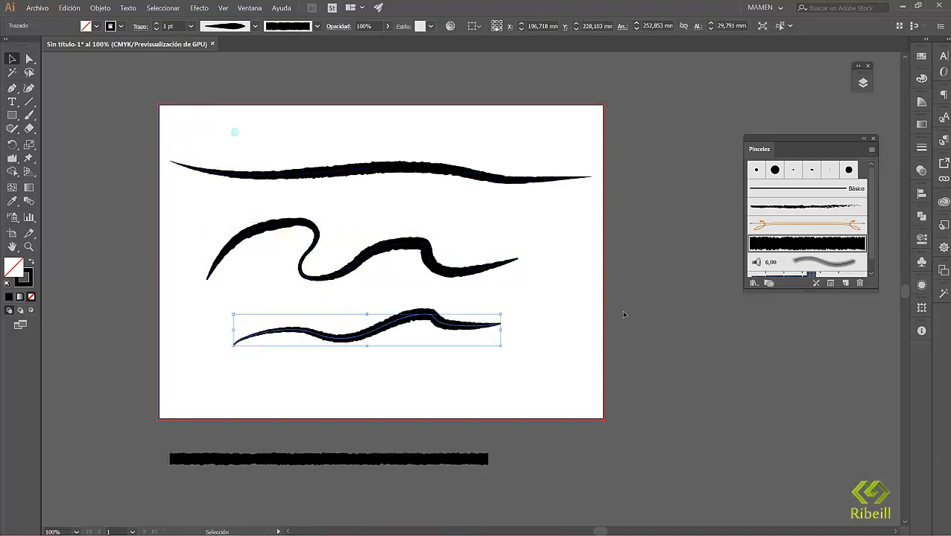
left_click(655, 326)
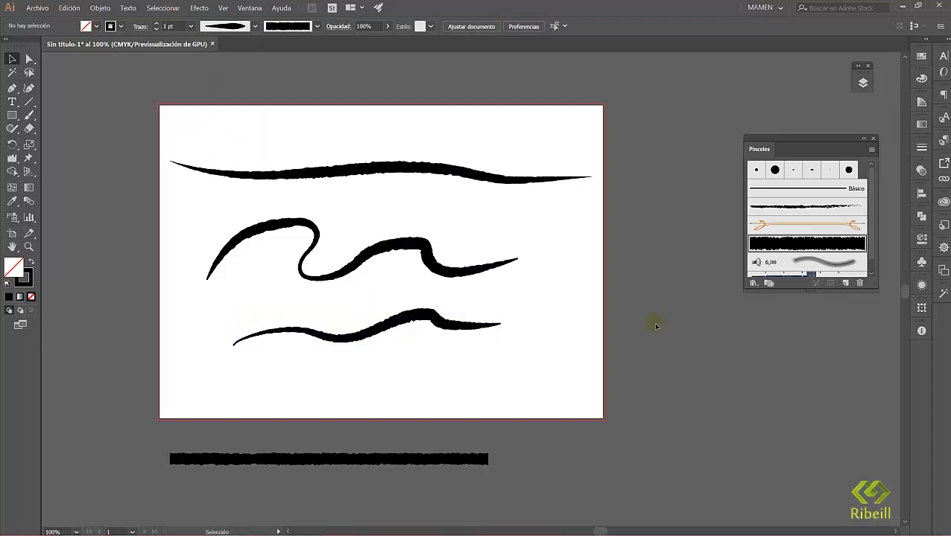